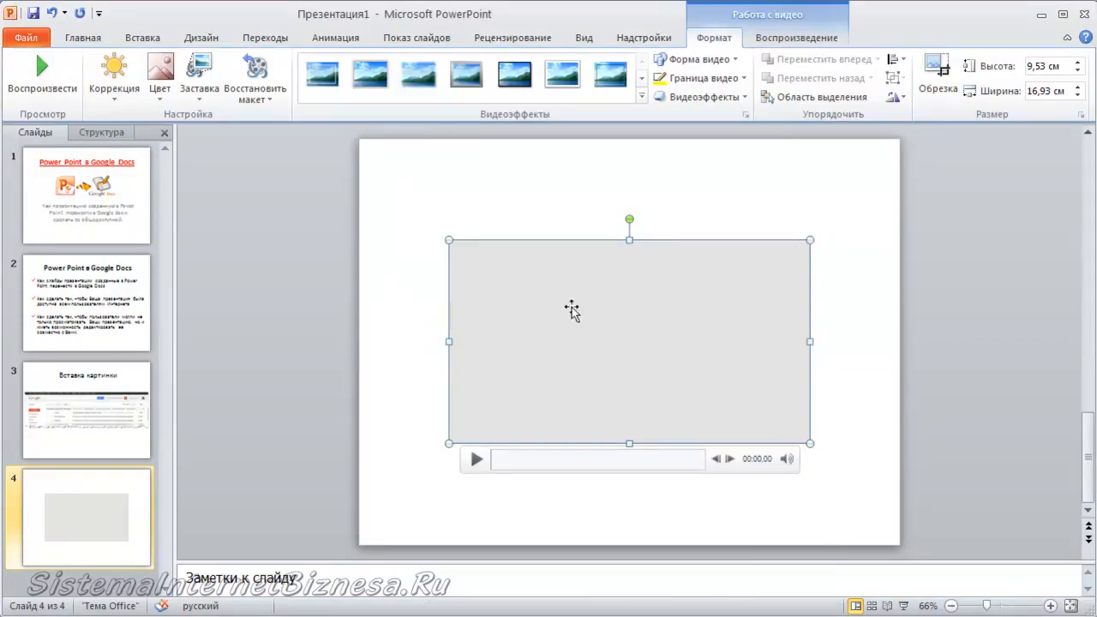
Resize the video on slide 4 to 12.6 cm high and 22.4 cm wide.
left_click_drag(815, 232, 831, 202)
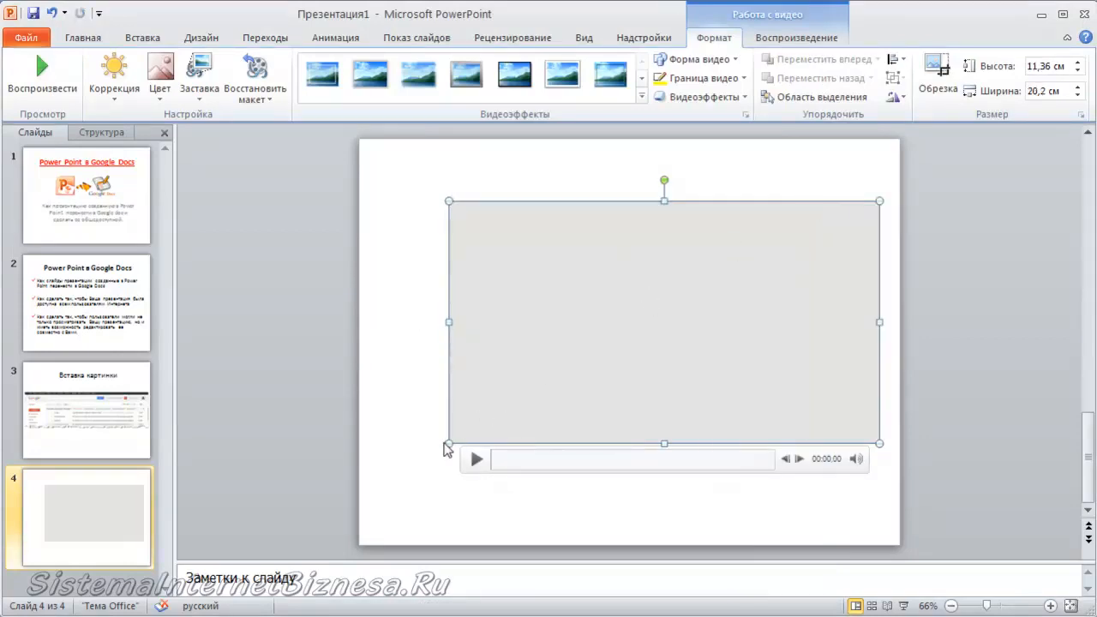
left_click_drag(441, 445, 406, 456)
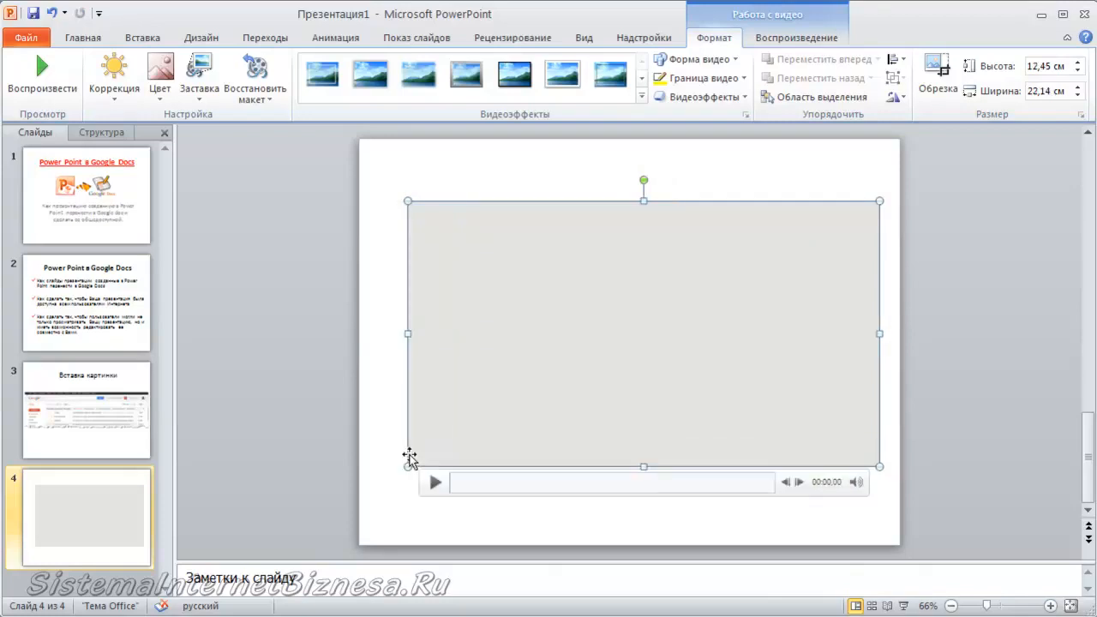
right_click(595, 332)
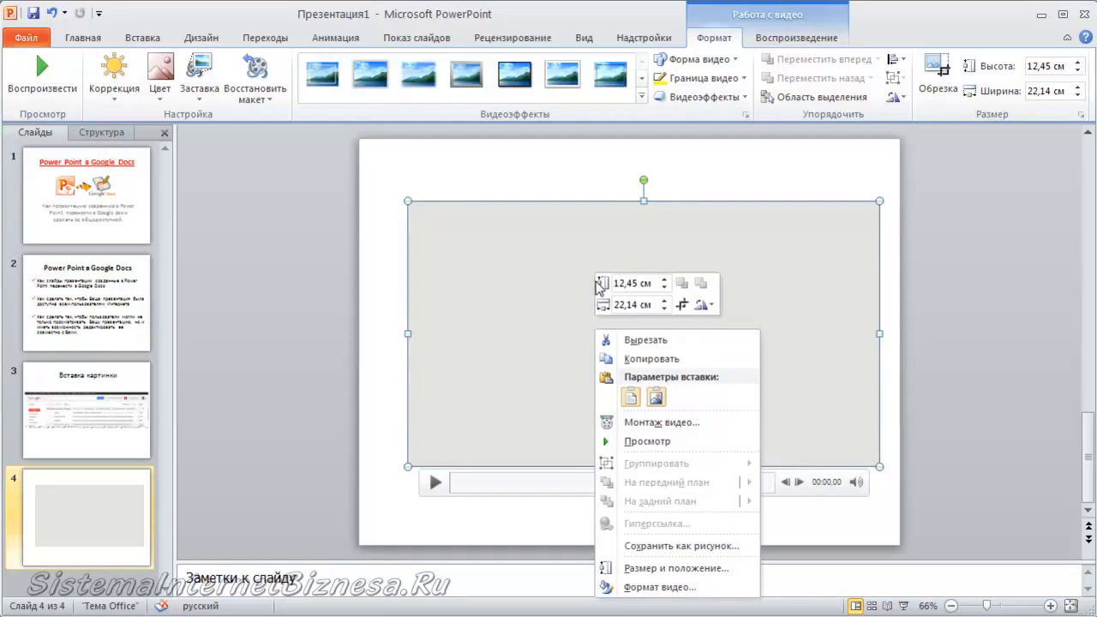
left_click(663, 287)
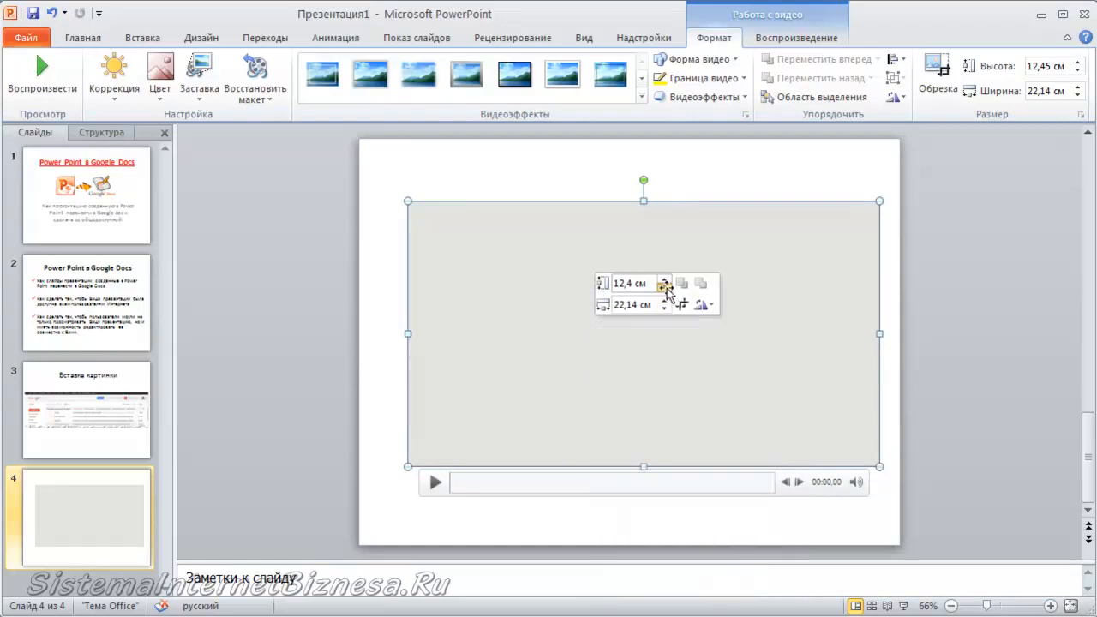
left_click(663, 287)
left_click(663, 280)
left_click(663, 279)
left_click(663, 279)
left_click(664, 301)
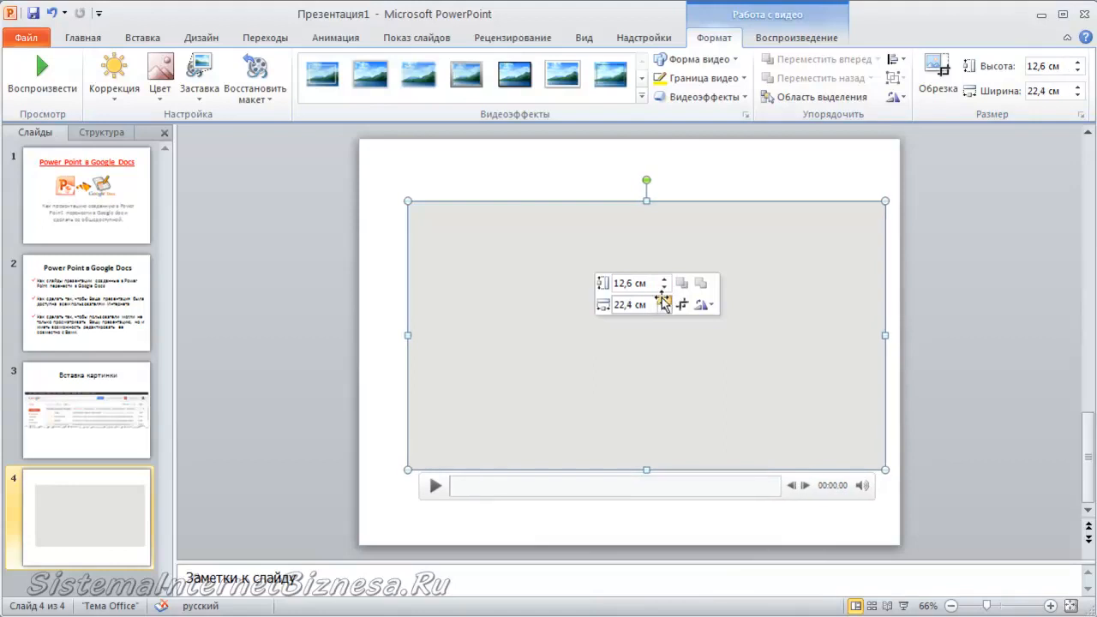
Trim the video so it ends at 04:30,786, then play and pause it to preview.
right_click(659, 353)
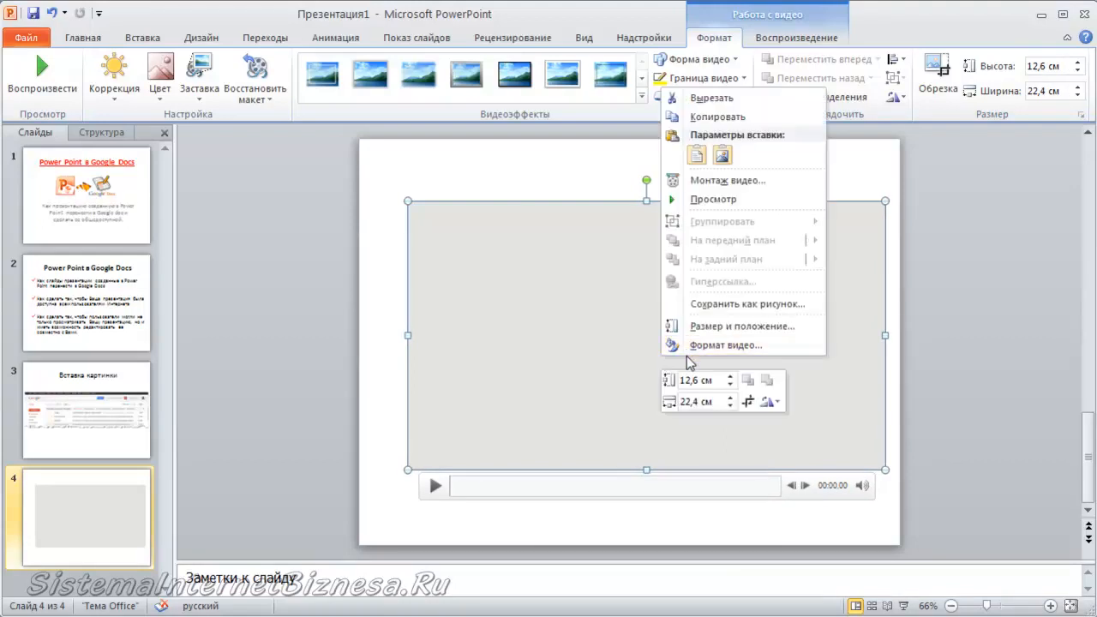
left_click(701, 181)
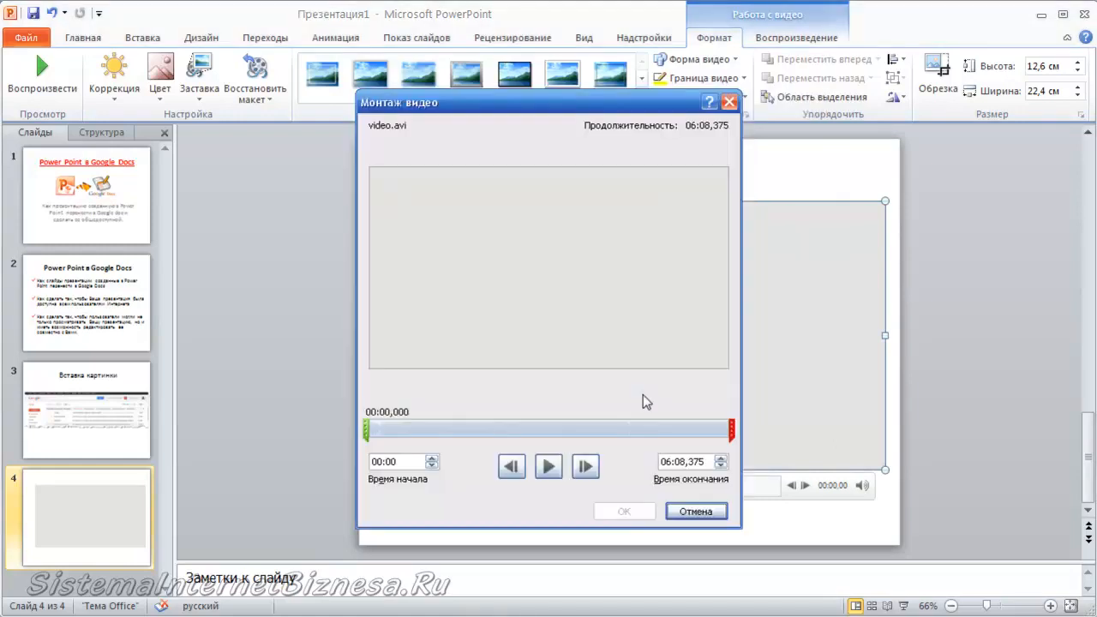
mouse_move(366, 430)
left_mouse_down()
mouse_move(444, 428)
mouse_move(361, 430)
left_mouse_up()
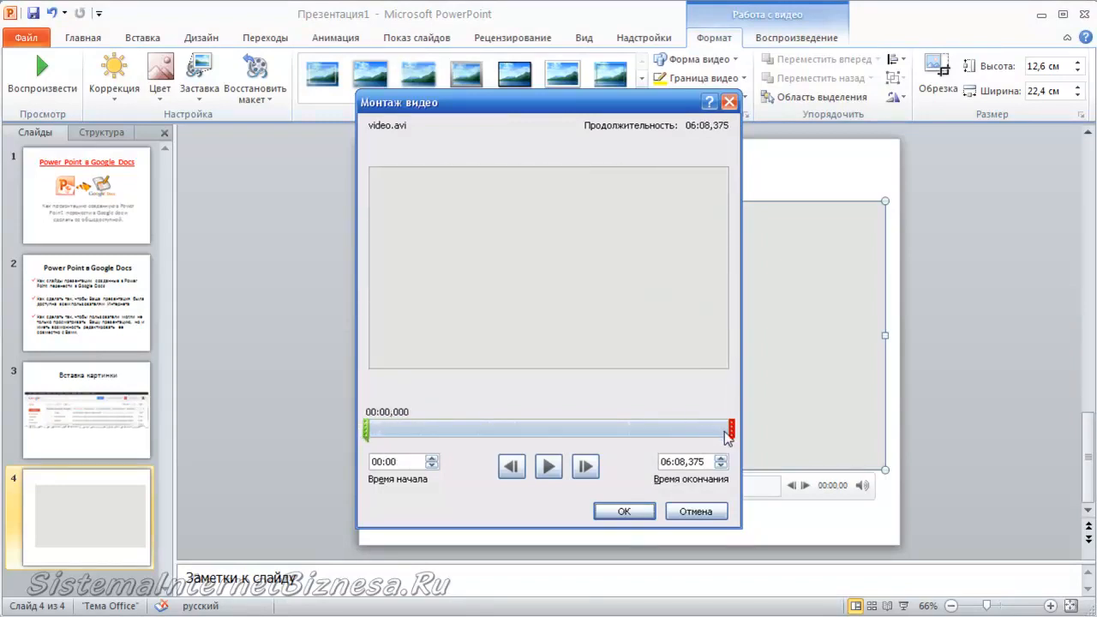
left_click_drag(731, 430, 632, 434)
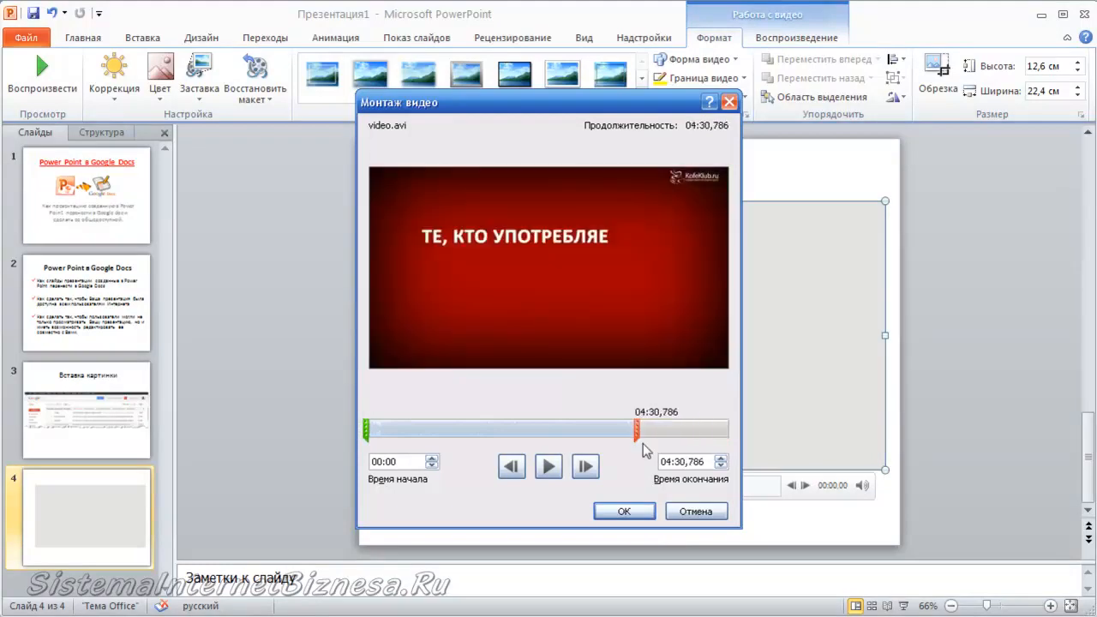
left_click(625, 511)
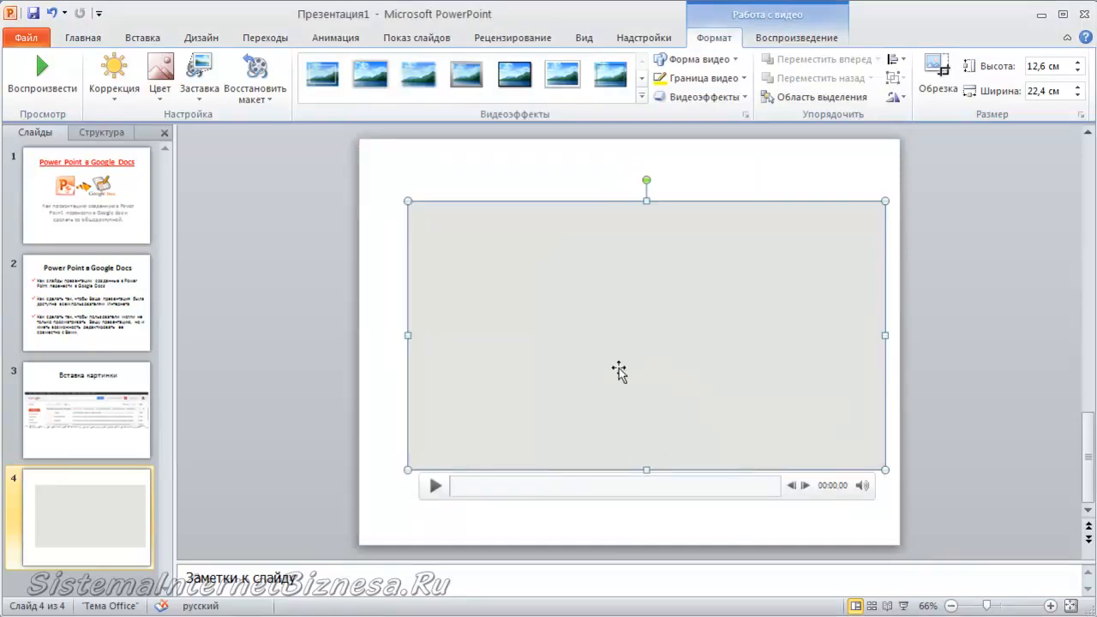
left_click(434, 488)
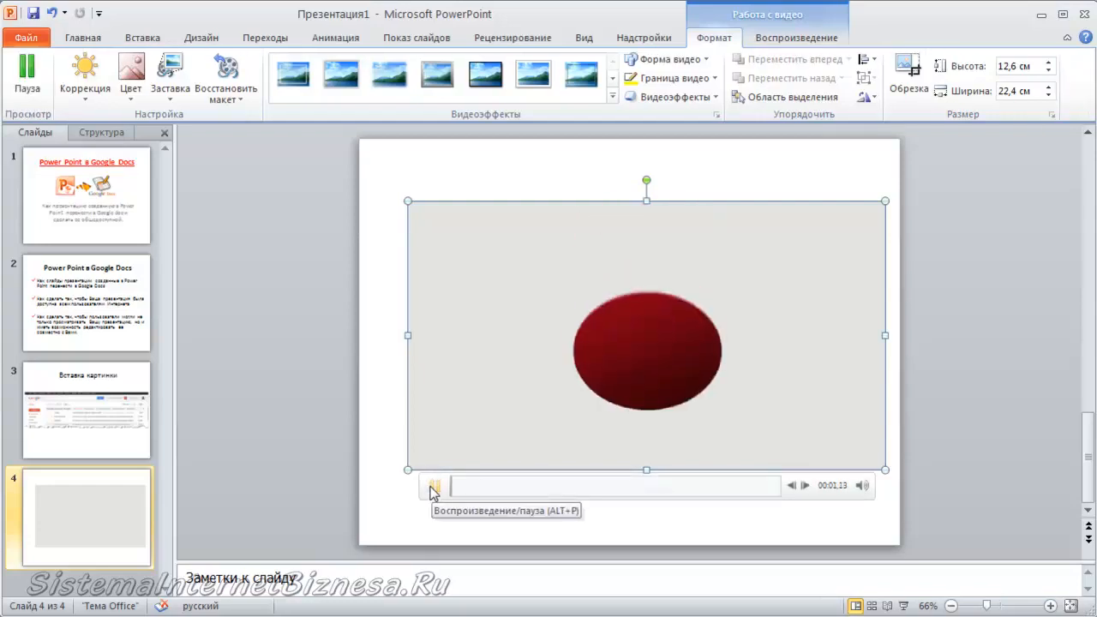
left_click(434, 488)
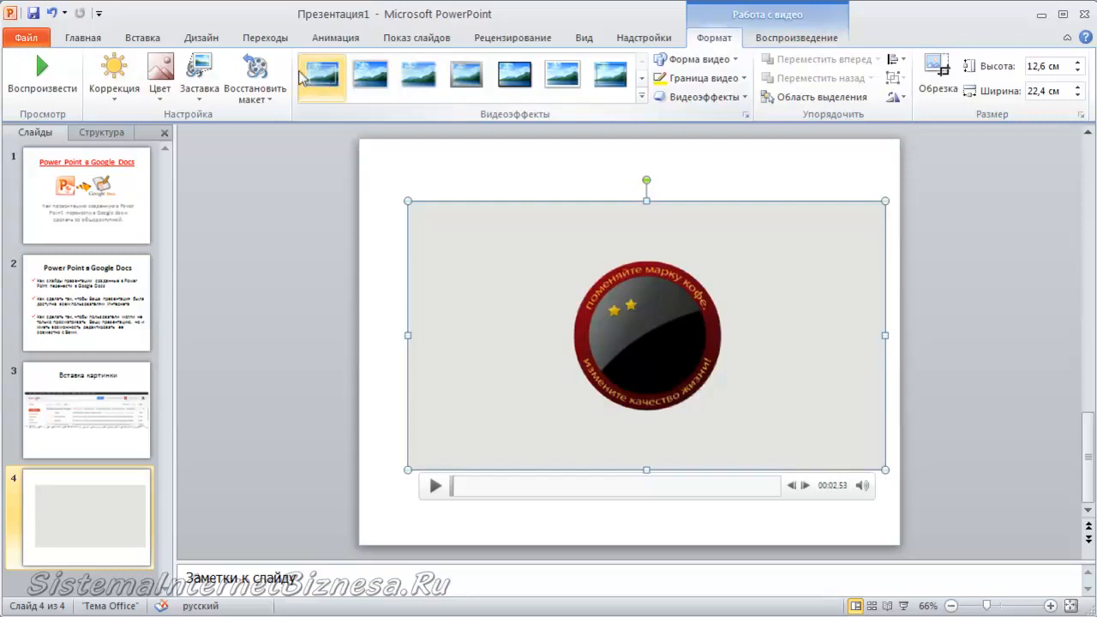
Apply the third video style, with soft blurred edges, to the video.
left_click(160, 92)
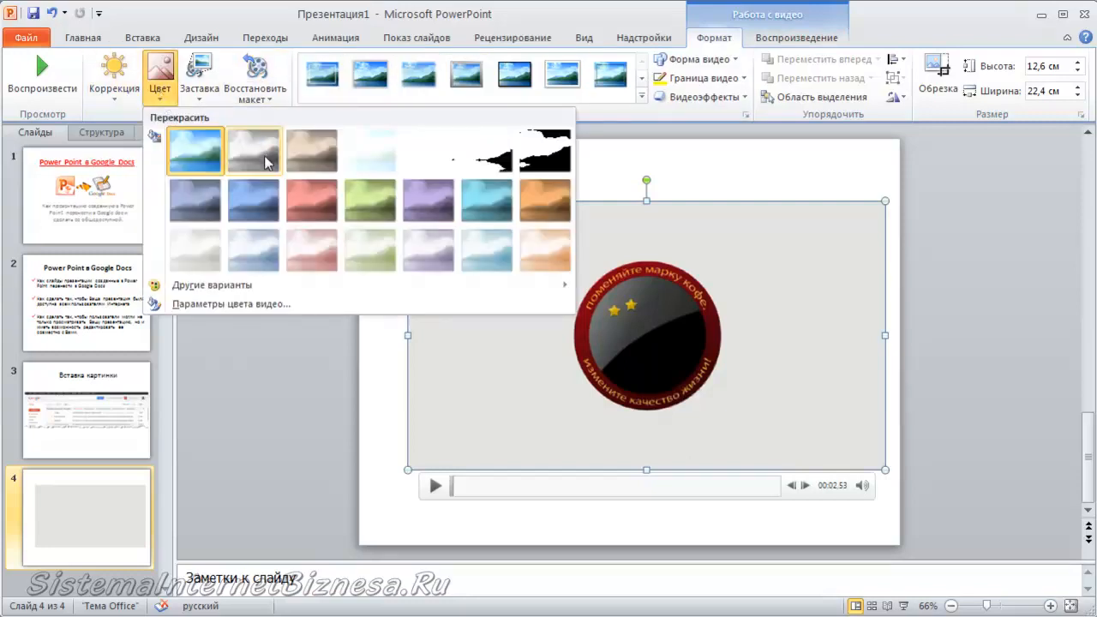
left_click(118, 94)
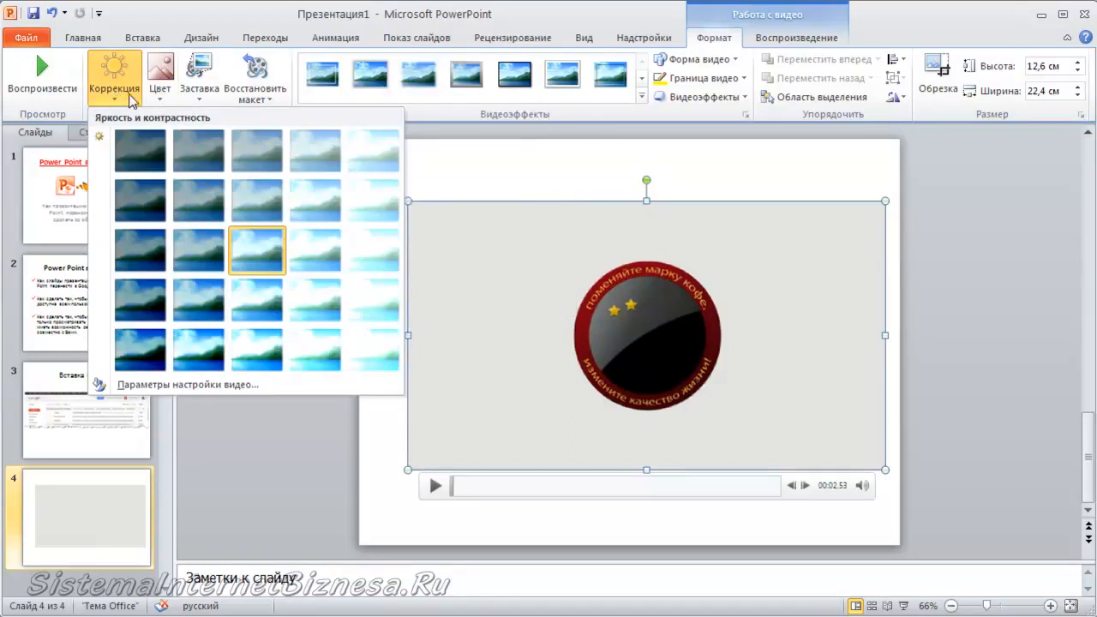
left_click(201, 94)
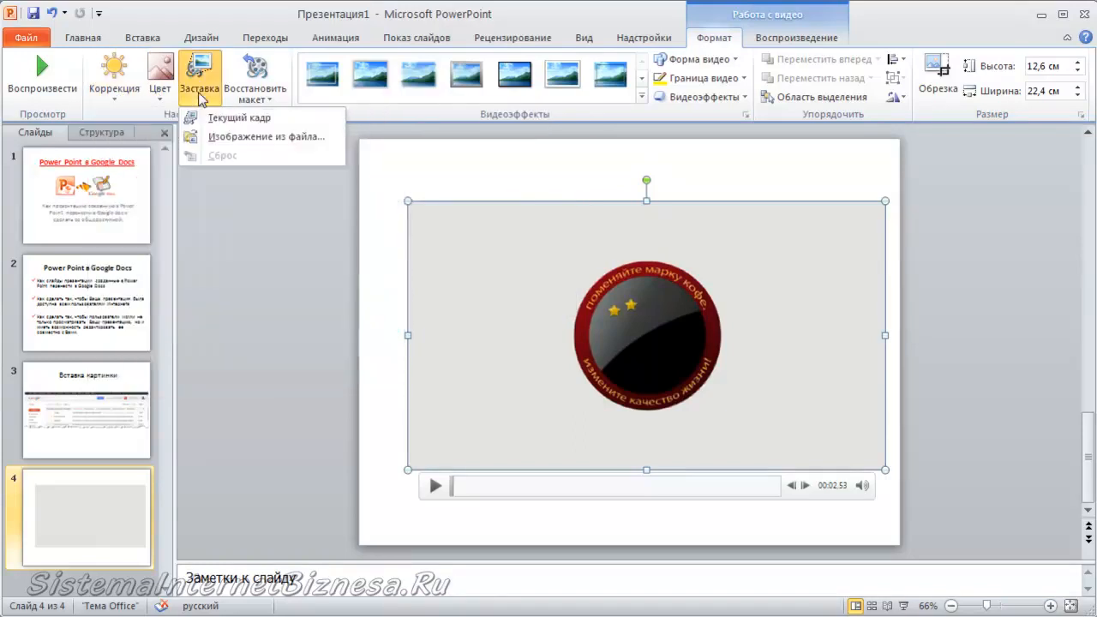
left_click(255, 98)
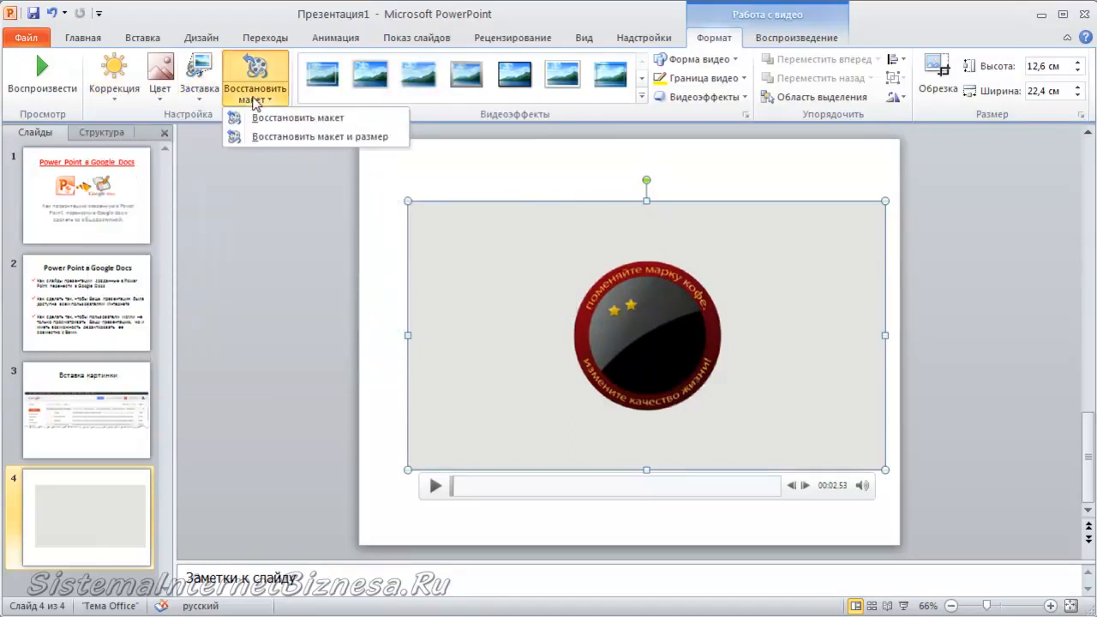
left_click(154, 117)
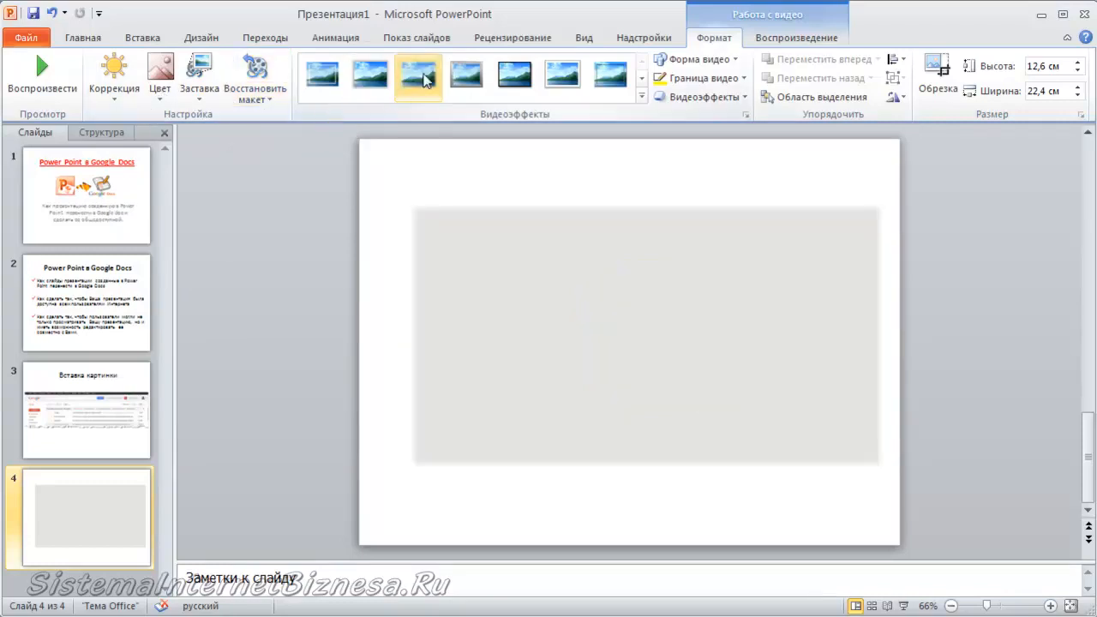
left_click(426, 79)
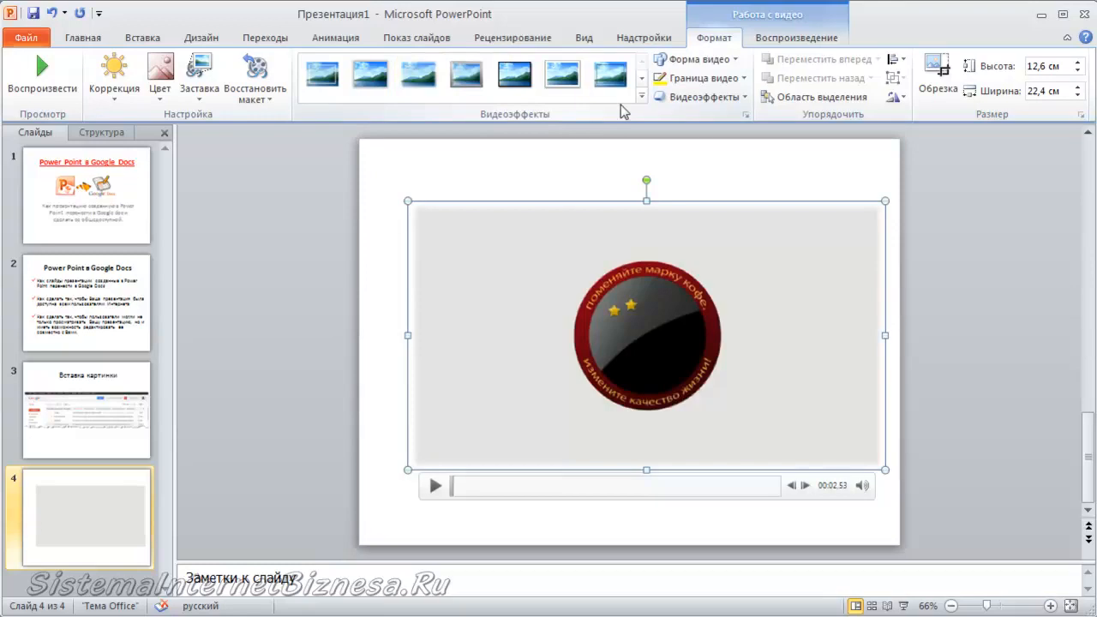
Set the video's playback volume to Medium.
left_click(793, 38)
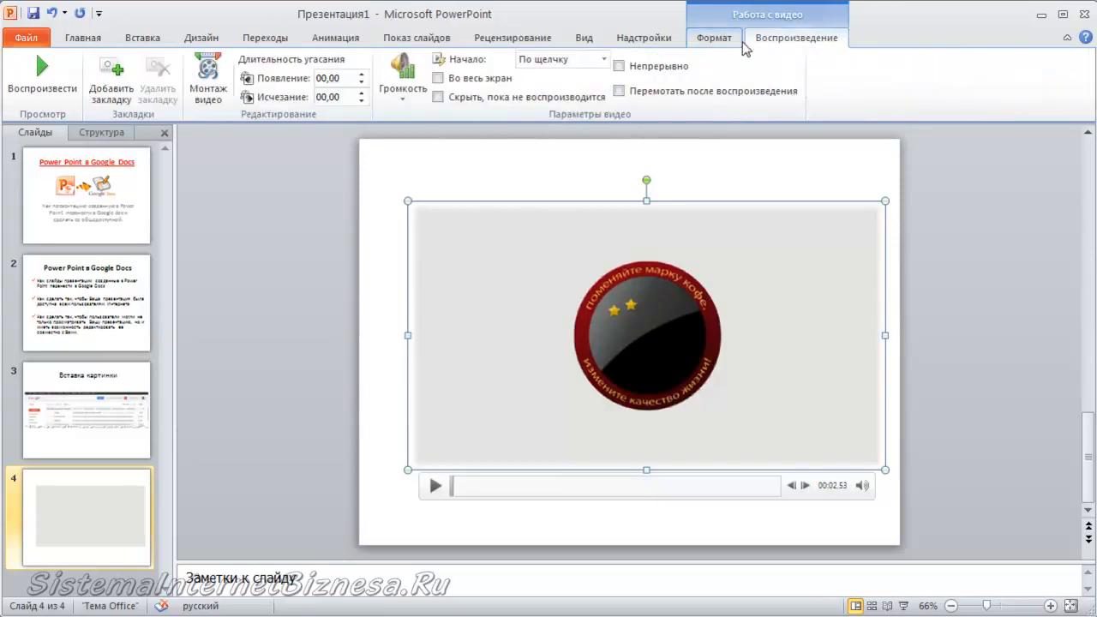
left_click(403, 95)
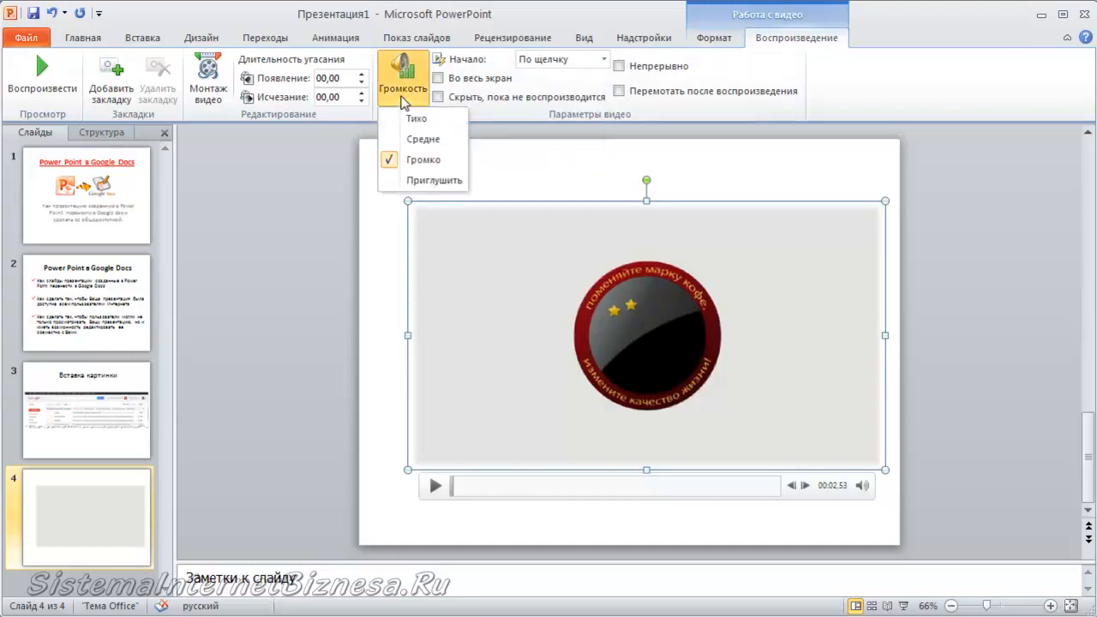
left_click(400, 139)
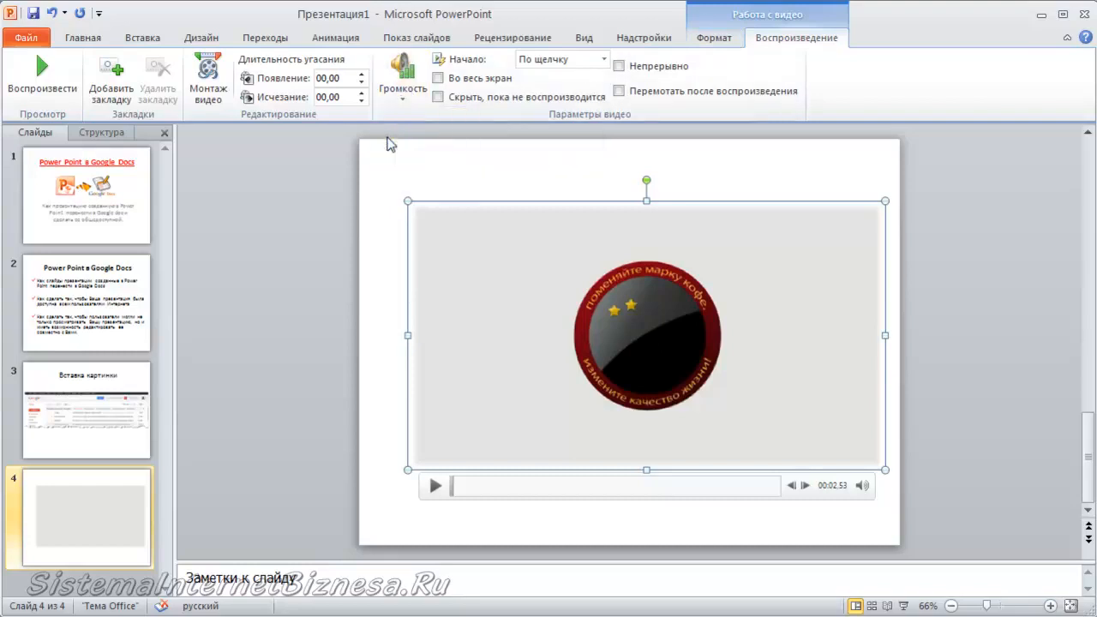
Clear the full-screen playback option and set the video to start automatically.
left_click(438, 80)
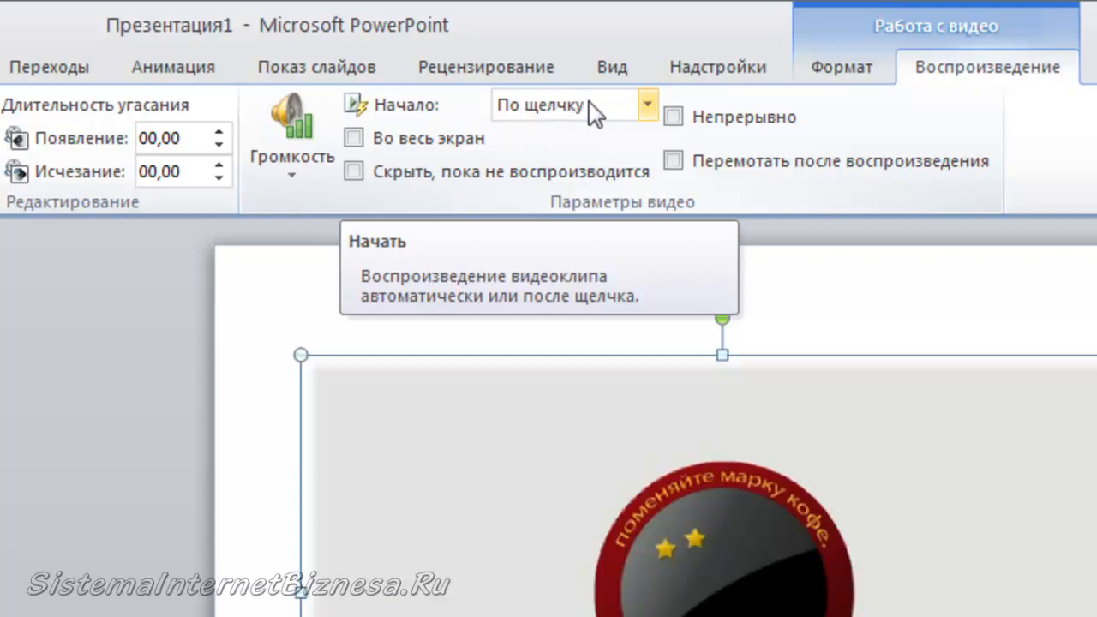
left_click(648, 104)
left_click(622, 136)
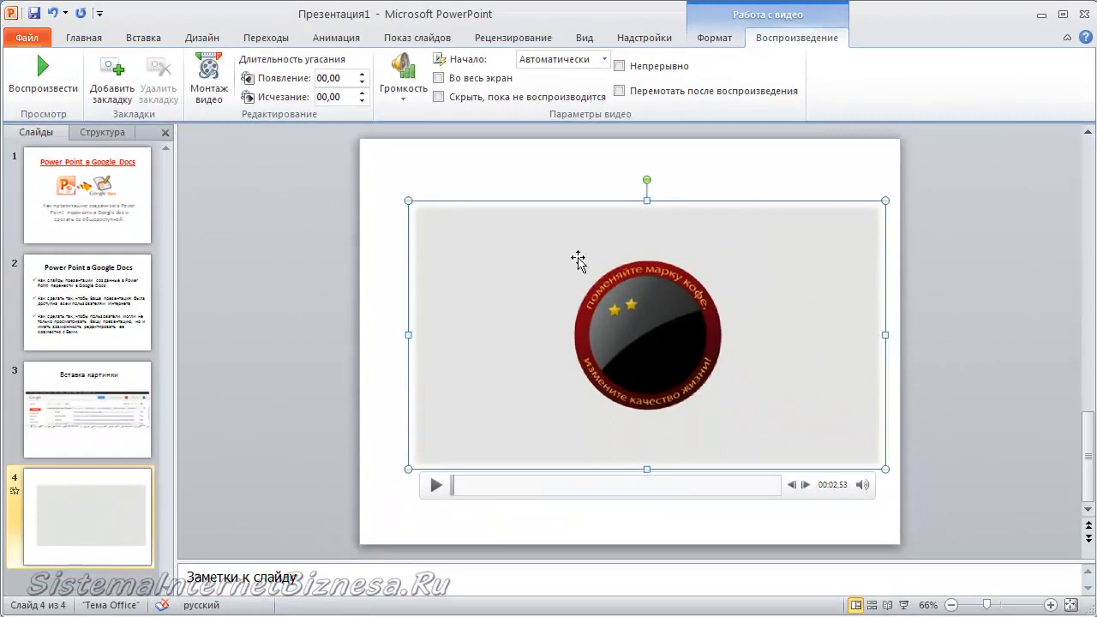
Add a new blank slide after slide 4.
left_click(79, 40)
left_click(114, 96)
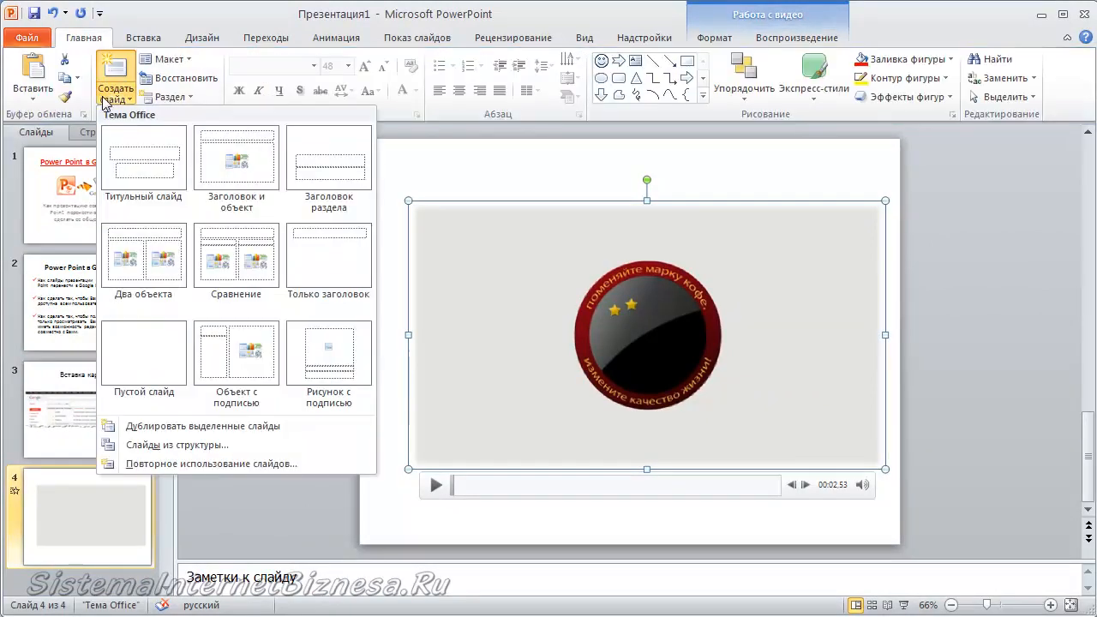
left_click(144, 339)
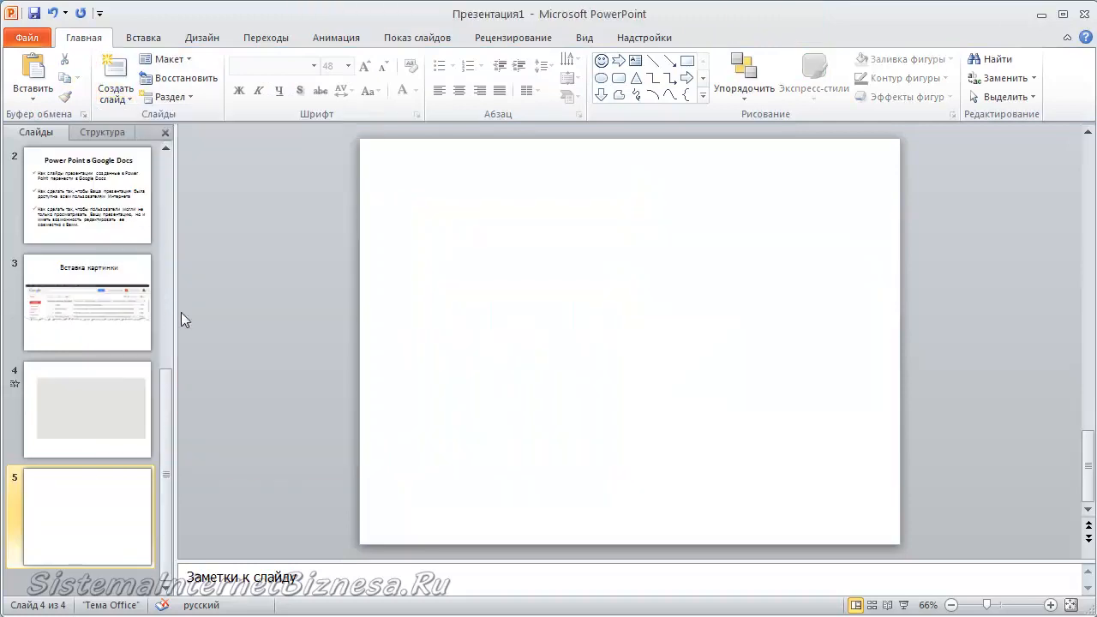
Insert the audio file Sadeiess.mp3 from the Презентация folder on the Desktop into the new slide.
left_click(143, 37)
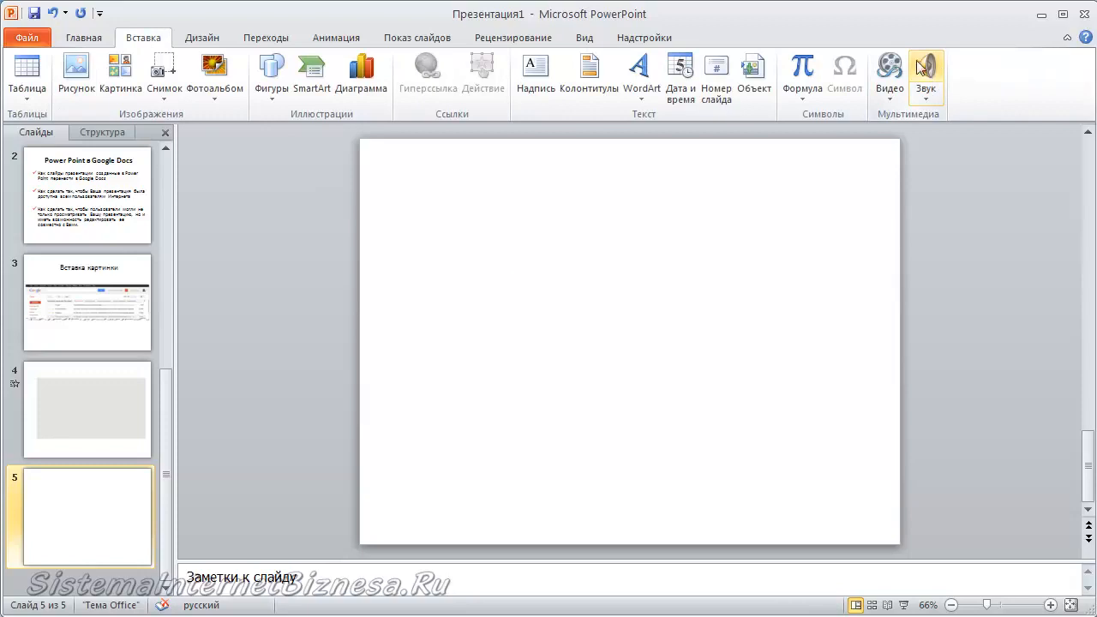
left_click(925, 95)
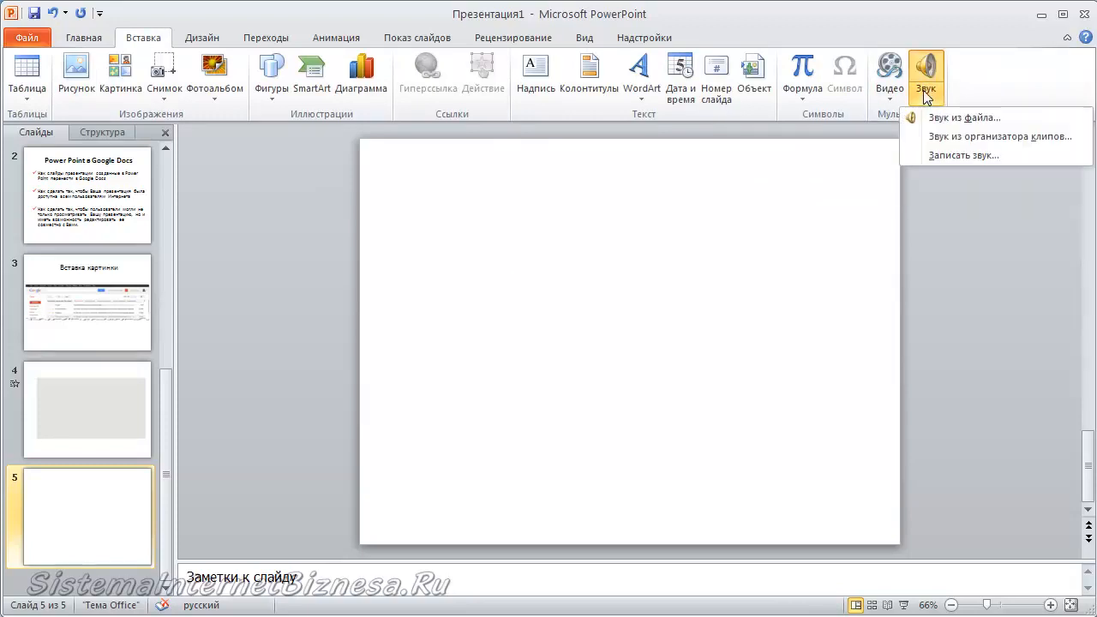
left_click(814, 610)
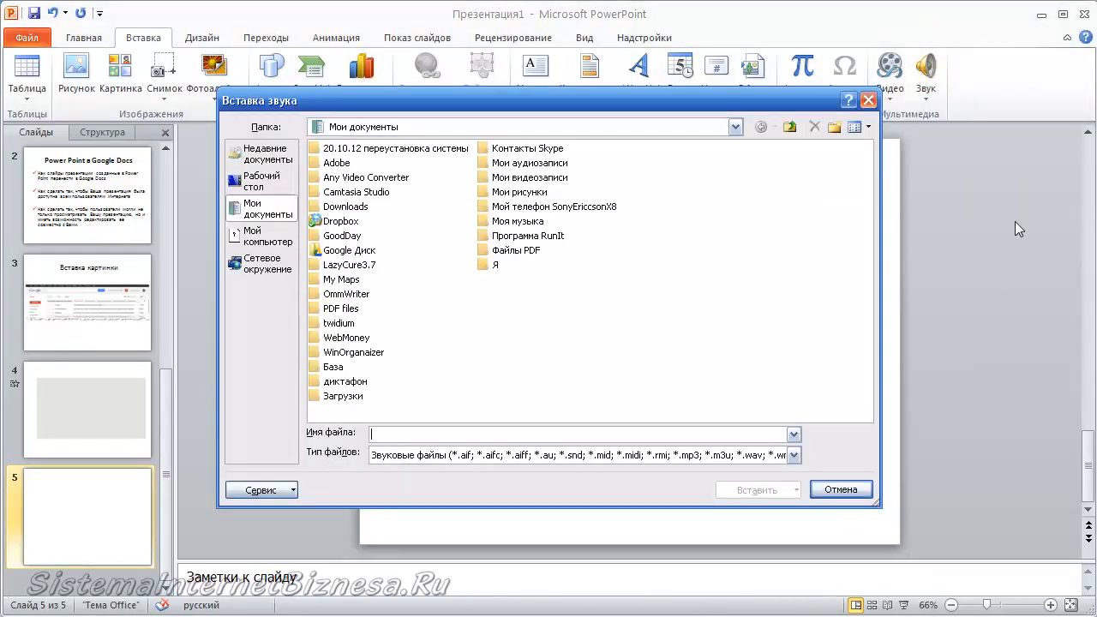
left_click(734, 127)
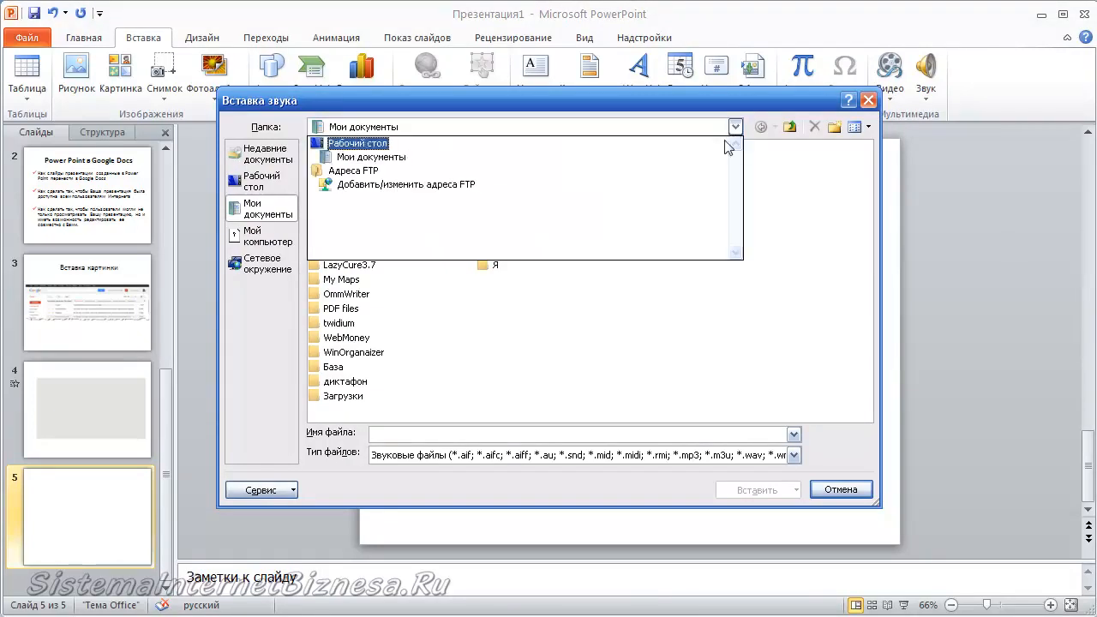
left_click(355, 143)
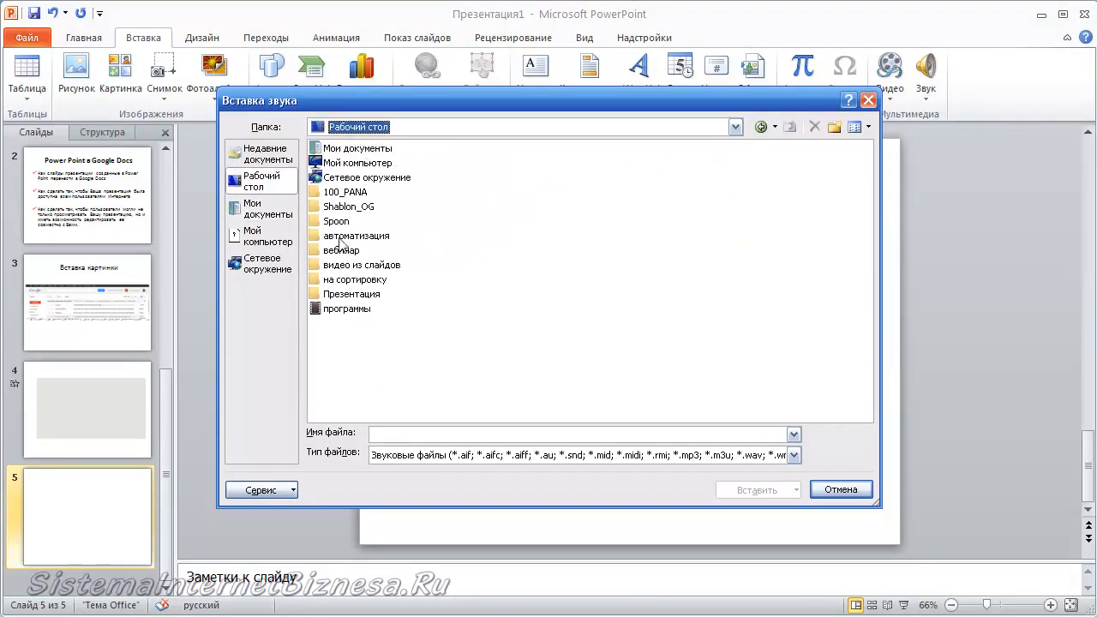
double_click(331, 296)
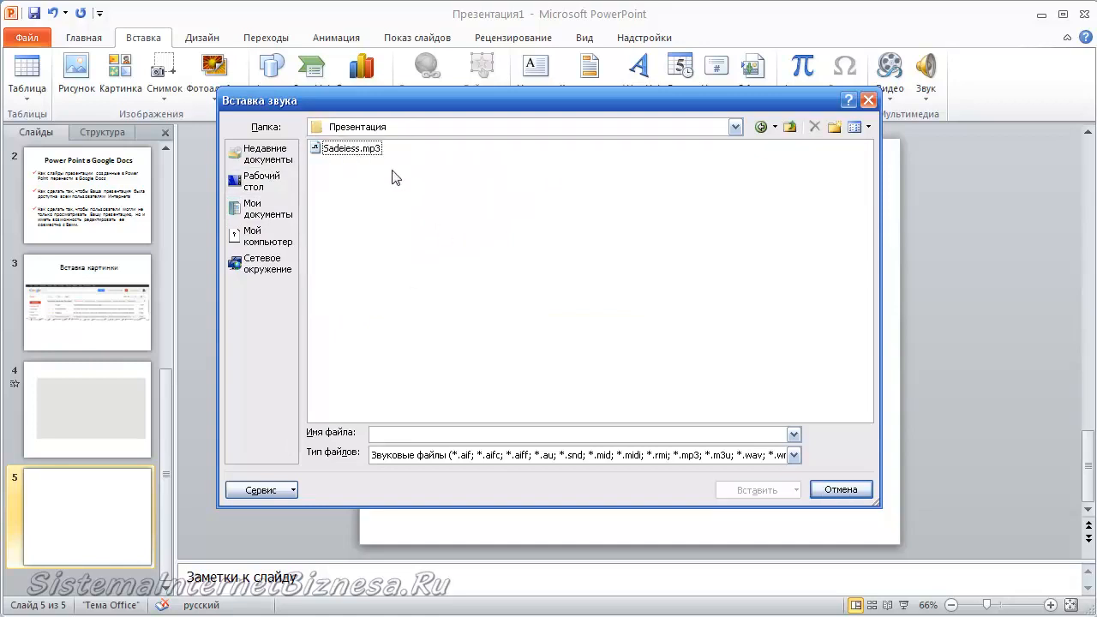
left_click(358, 151)
left_click(756, 490)
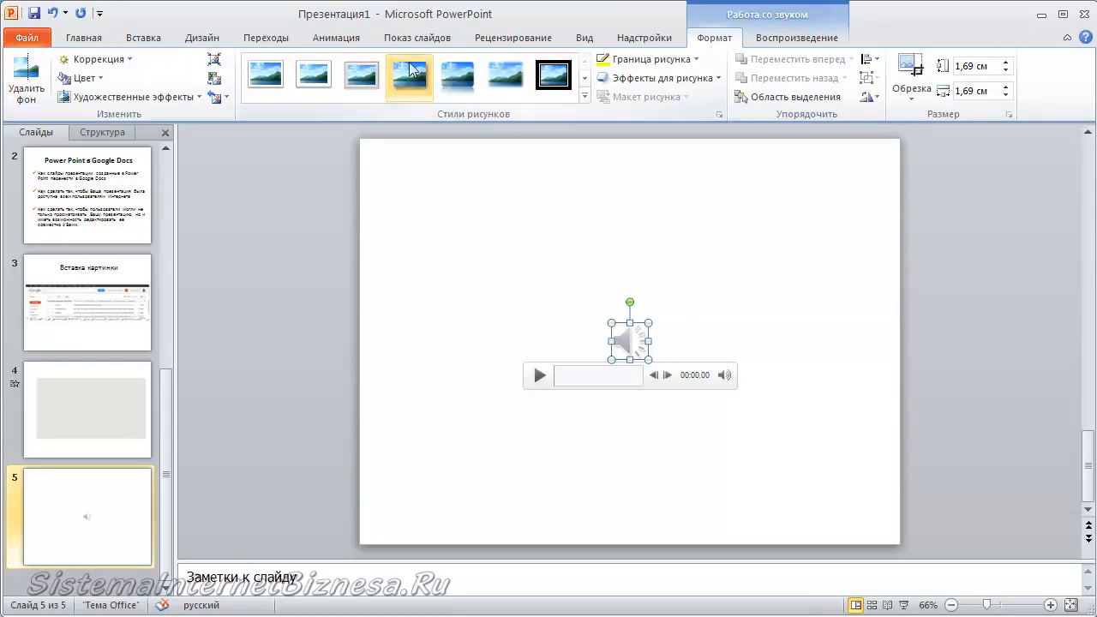
Set the audio to start playing automatically.
left_click(780, 39)
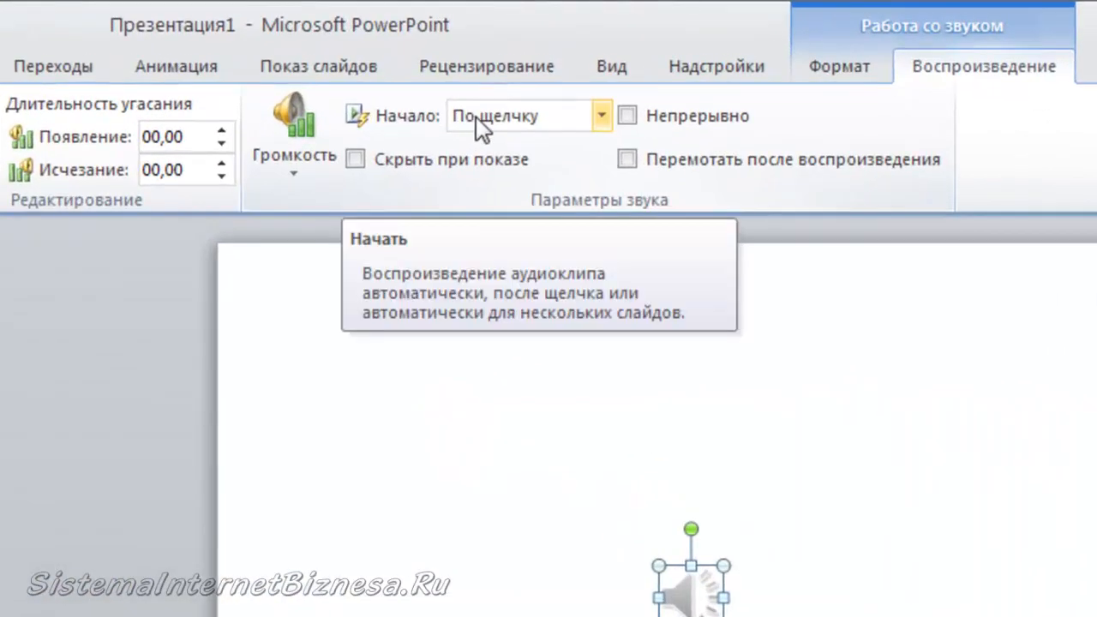
left_click(505, 616)
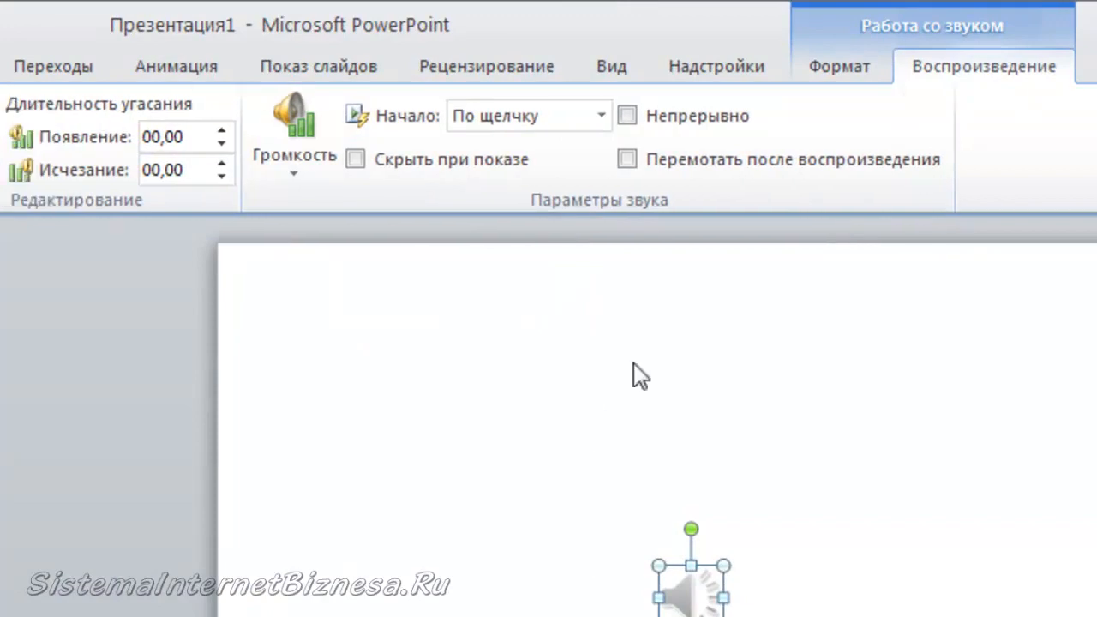
left_click(602, 116)
left_click(585, 146)
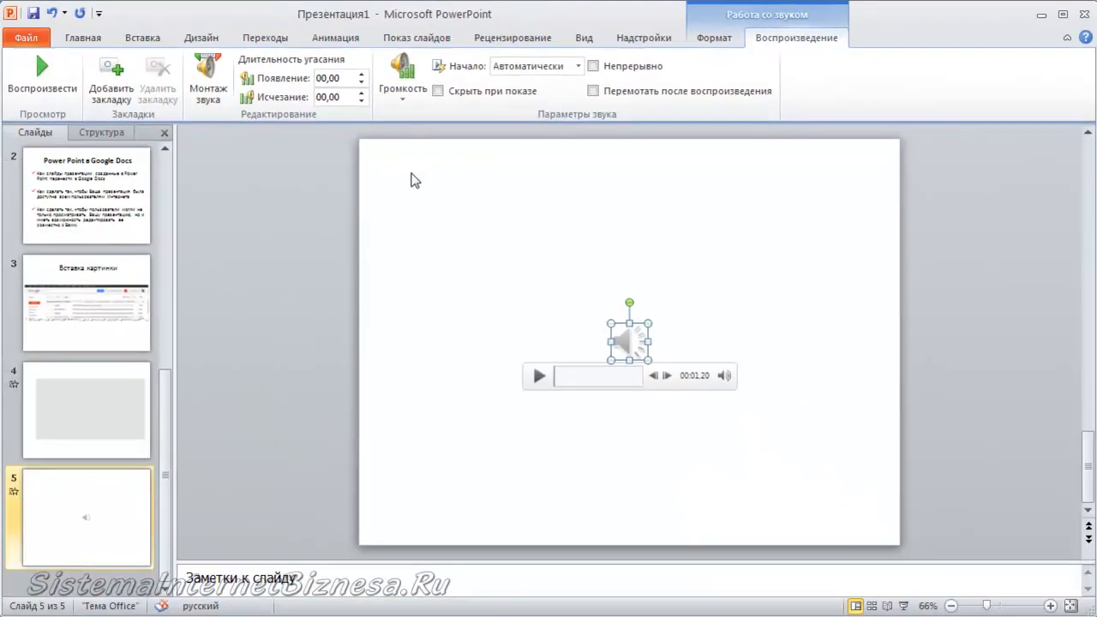
Trim the audio so it ends at 00:35,340.
left_click(207, 87)
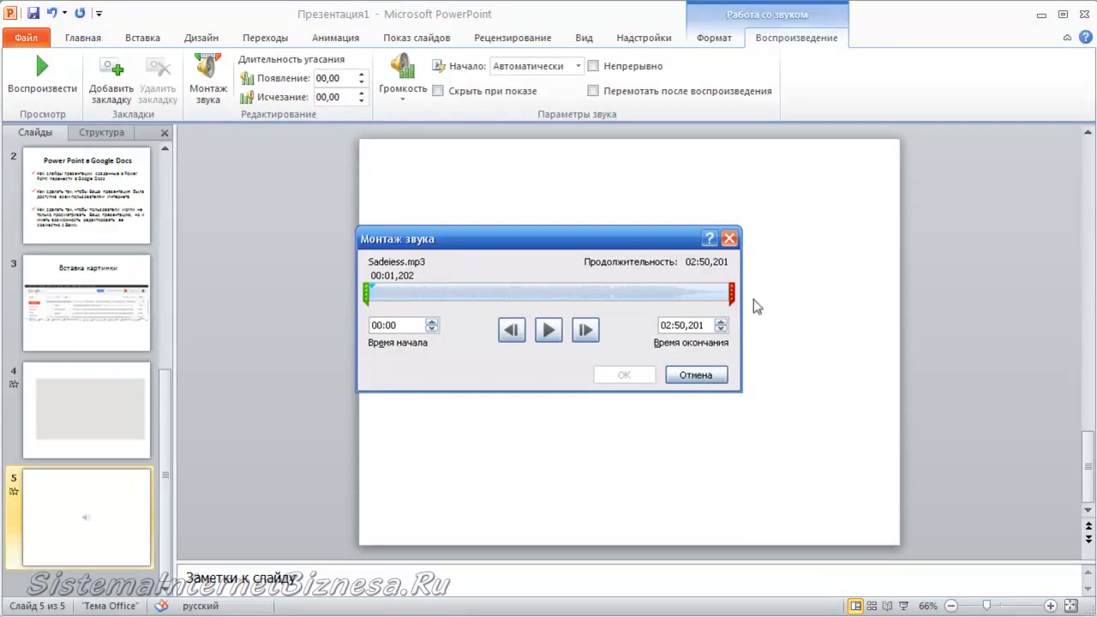
left_click_drag(733, 295, 446, 292)
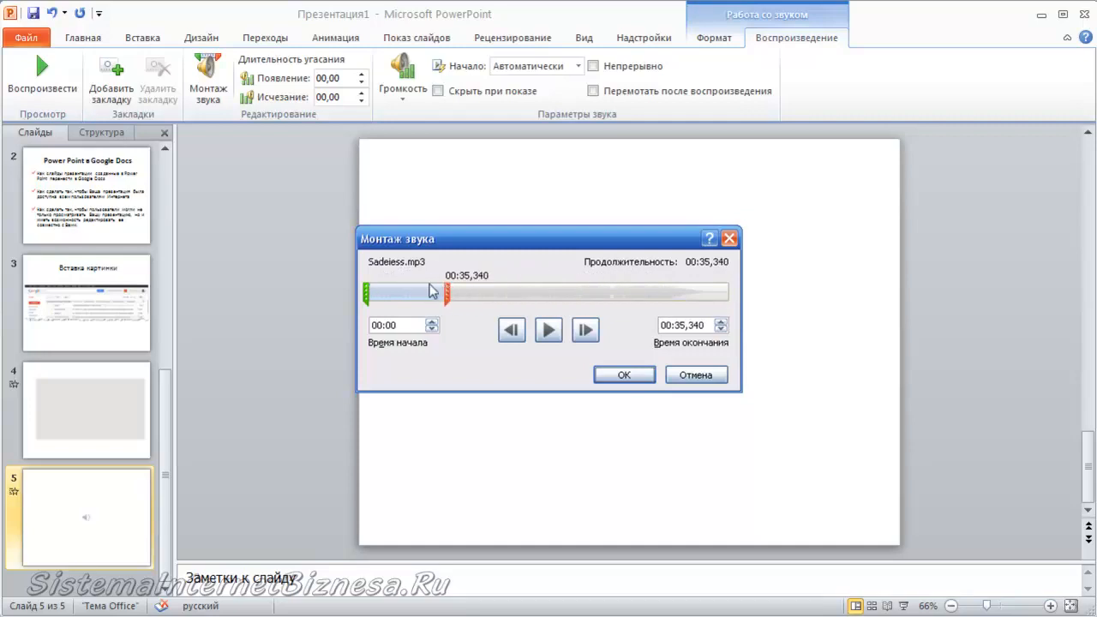
left_click(626, 375)
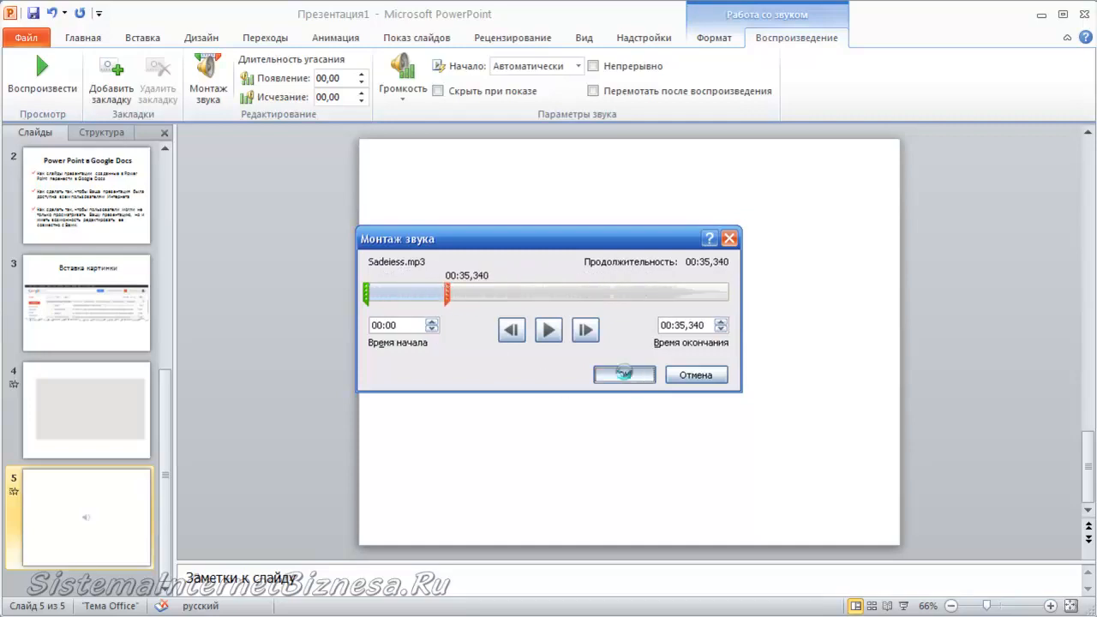